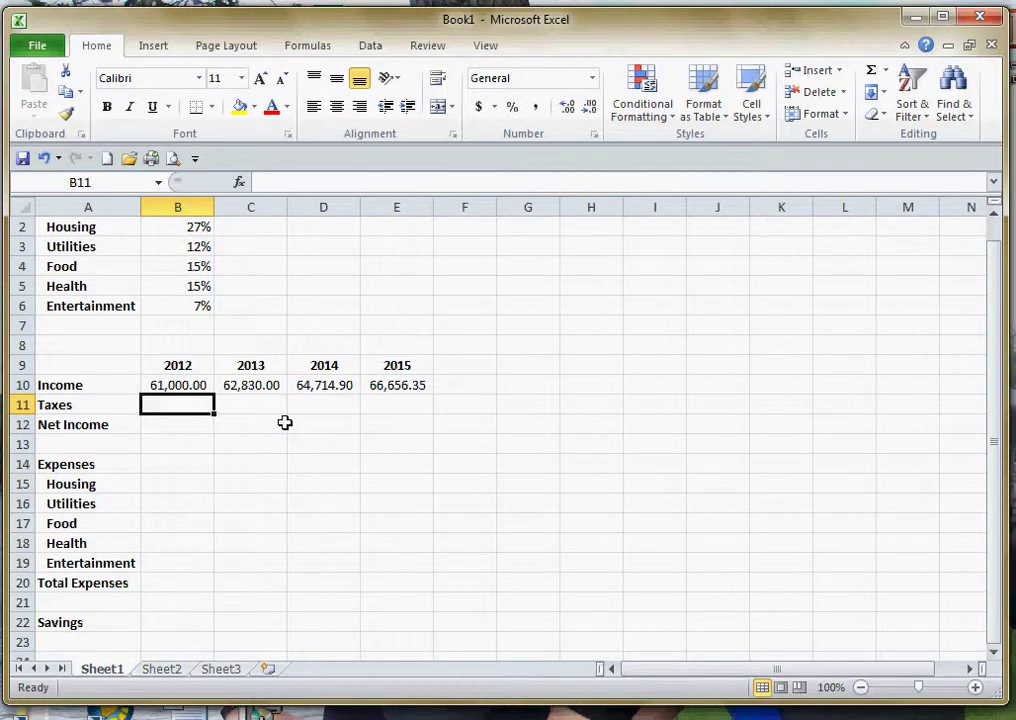
- Enter =.27*B10 in B11 and fill it across to E11, giving 16,470.00 through 17,997.21
text(=)
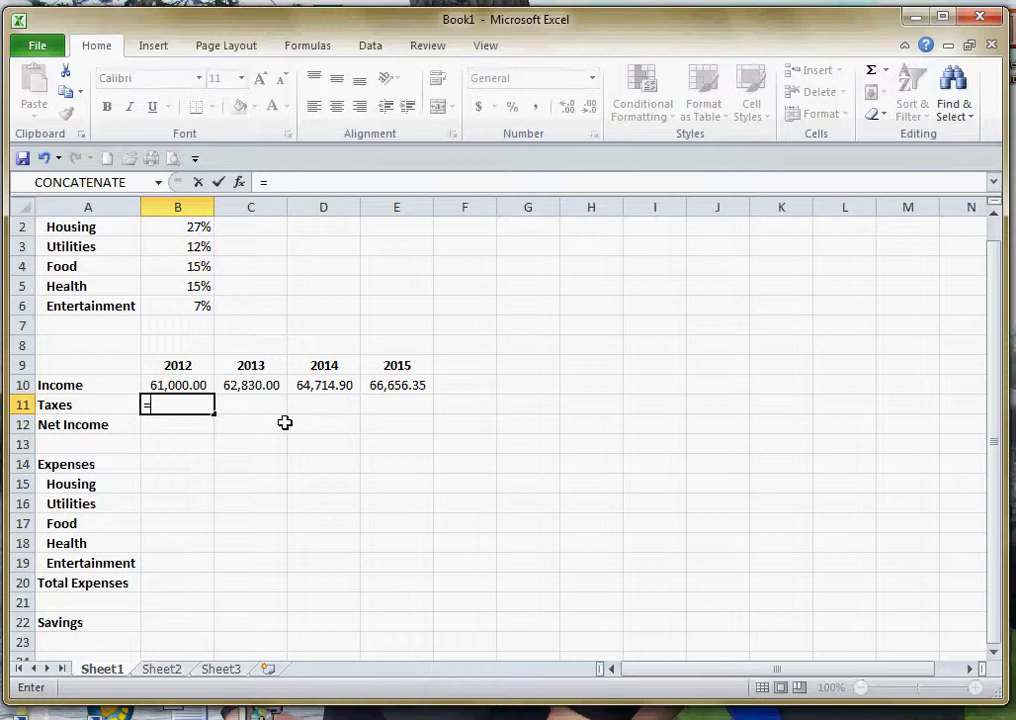
text(.27*b10)
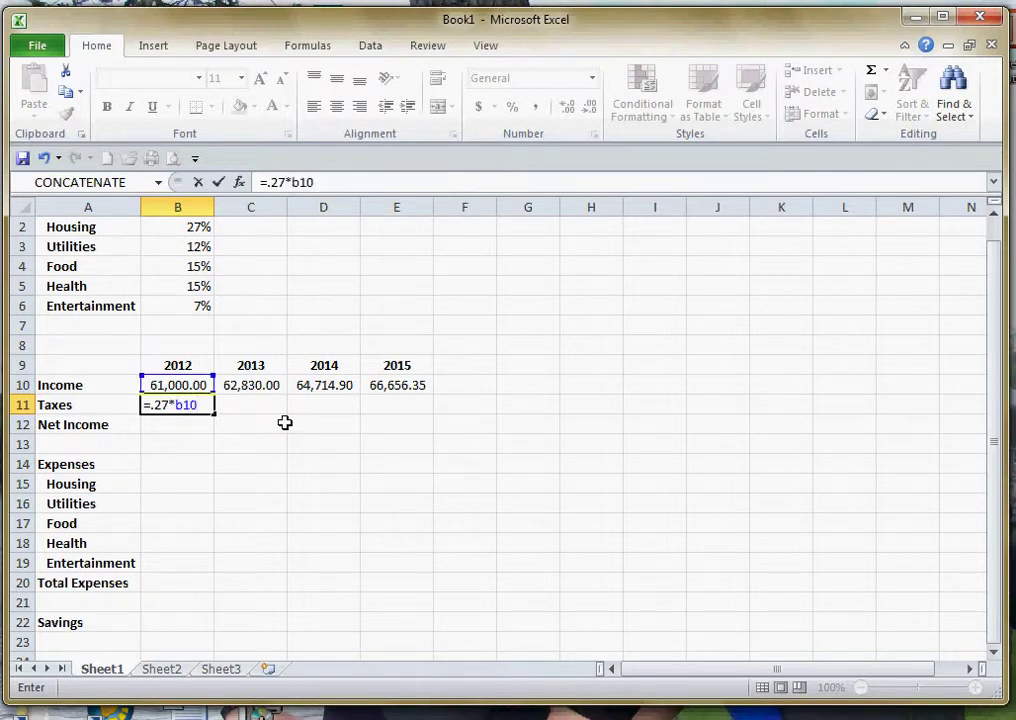
key(Return)
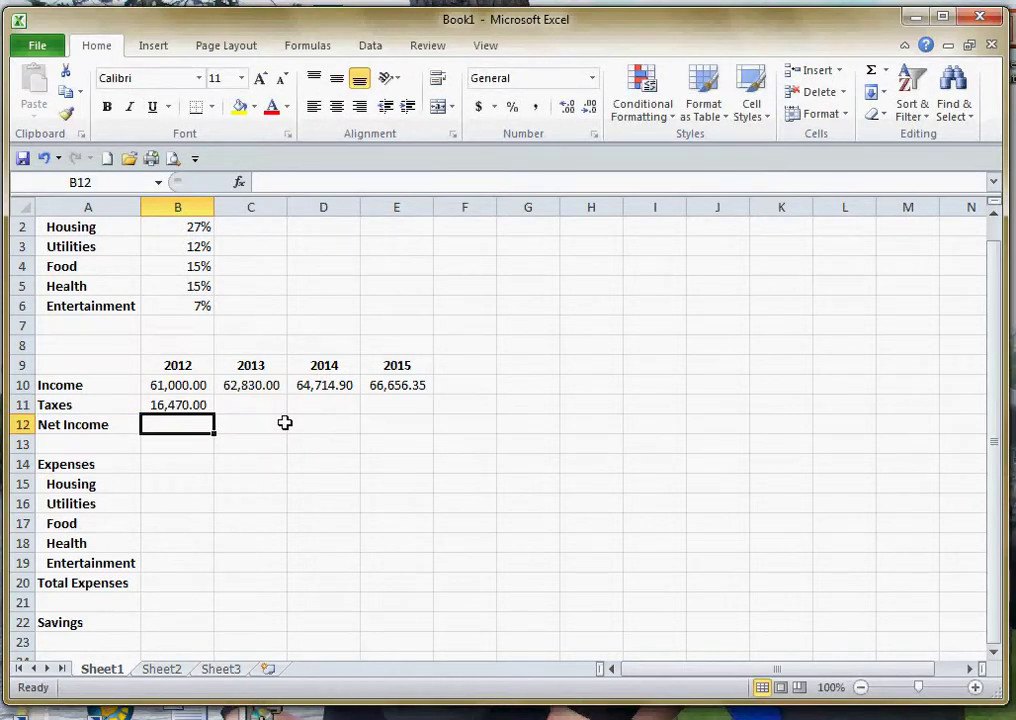
double_click(200, 404)
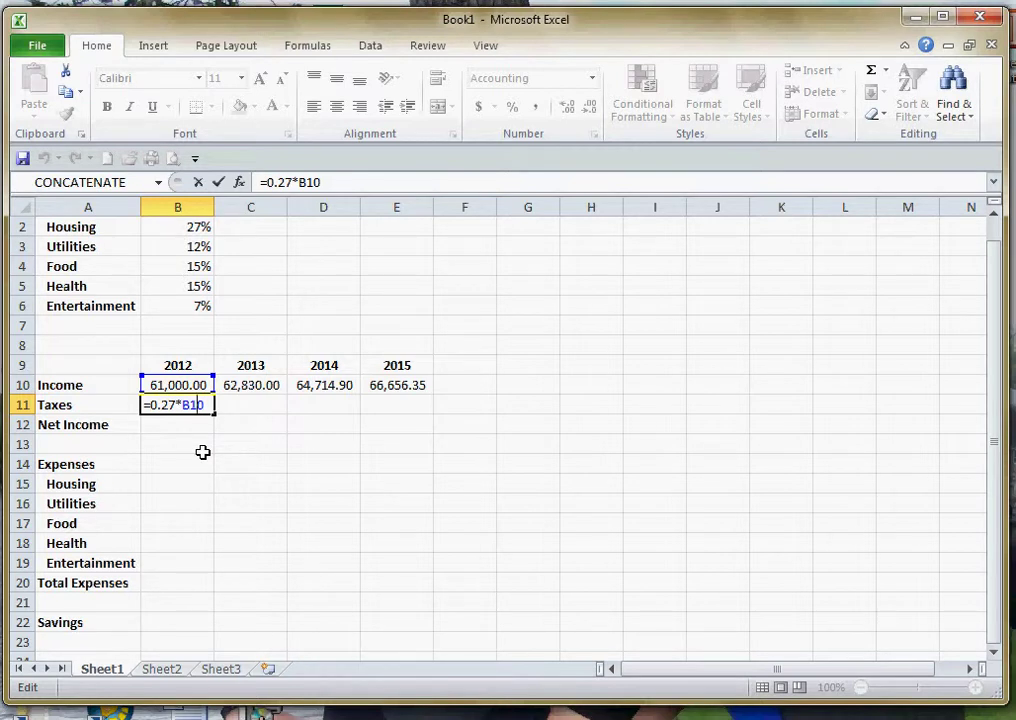
key(ctrl+Return)
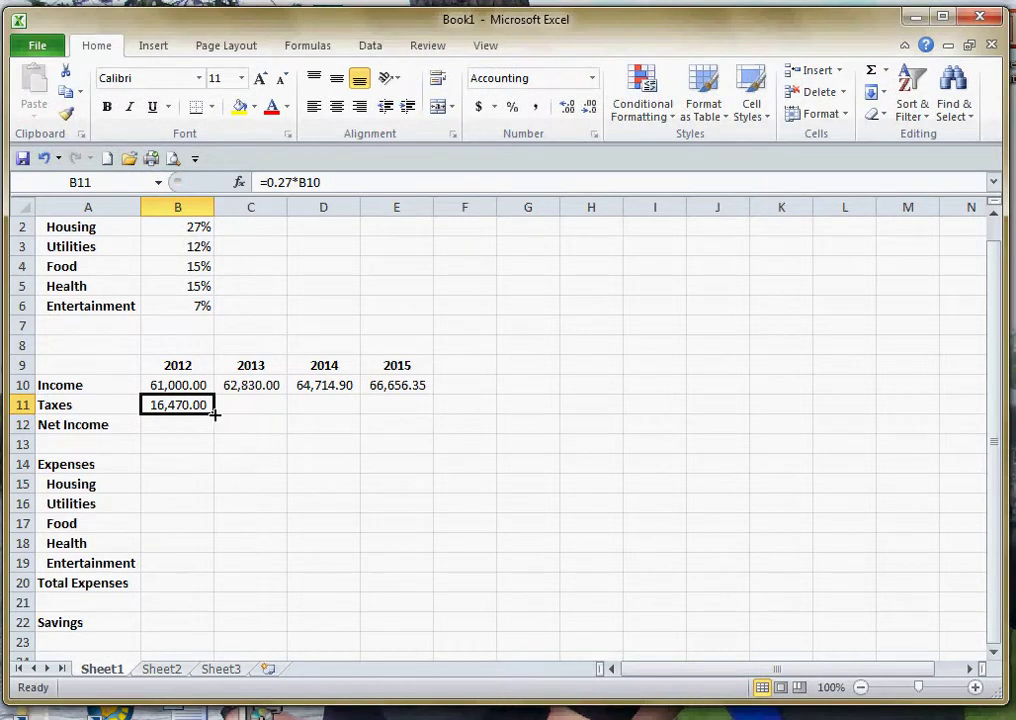
drag(214, 413, 406, 414)
click(260, 407)
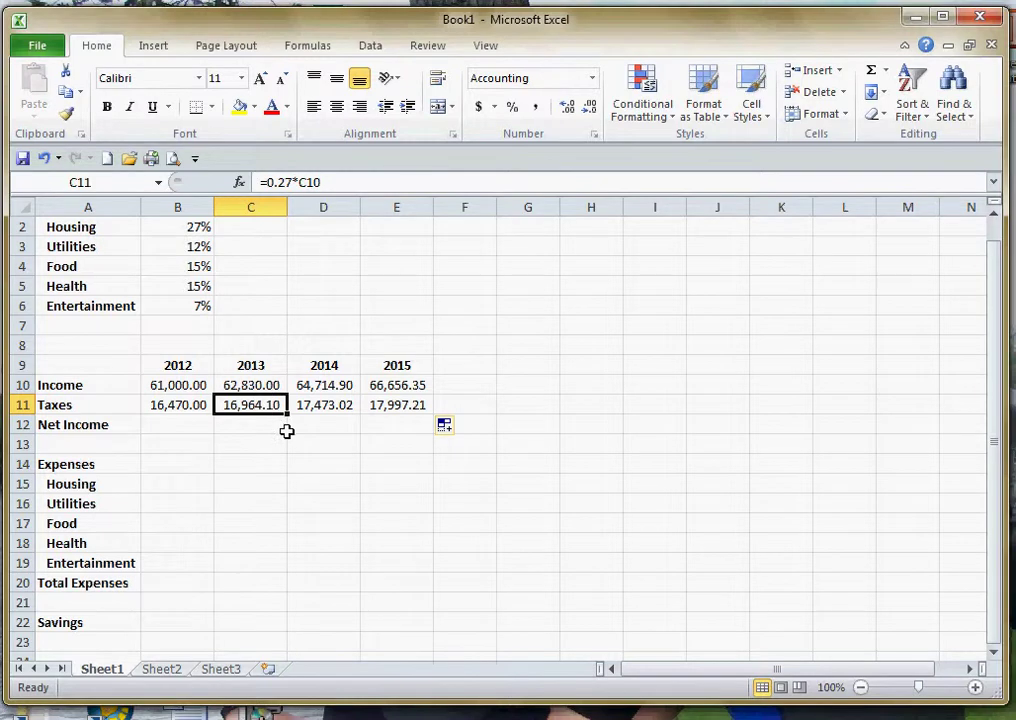
- Enter =B10-B11 in B12 and fill it through E12, giving 44,530.00 to 48,659.13
click(178, 425)
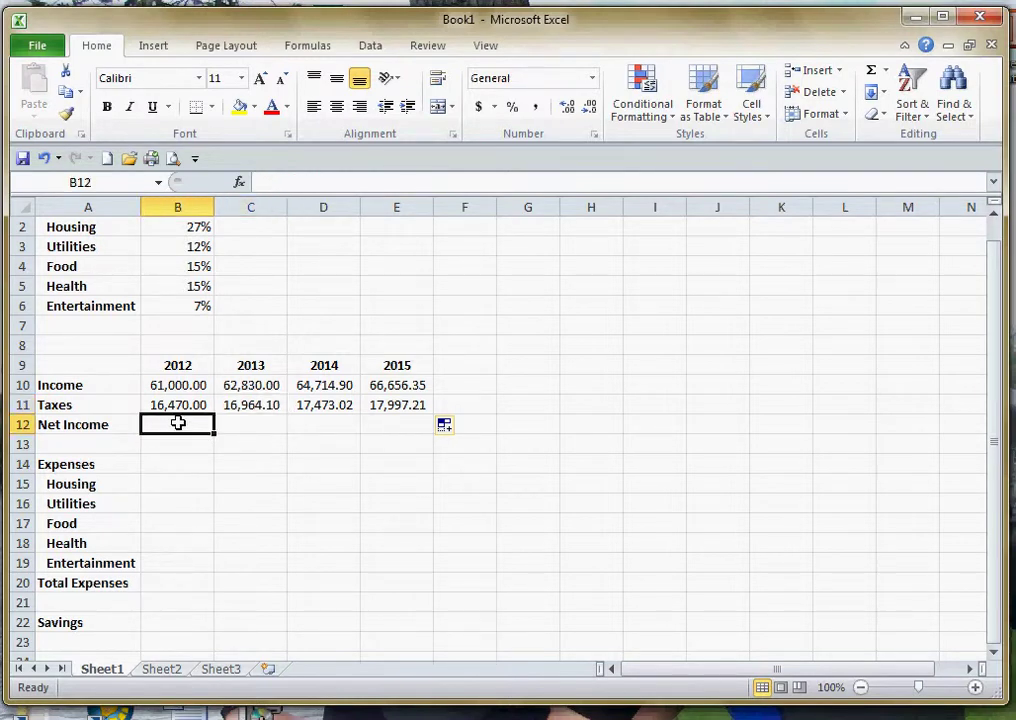
text(=)
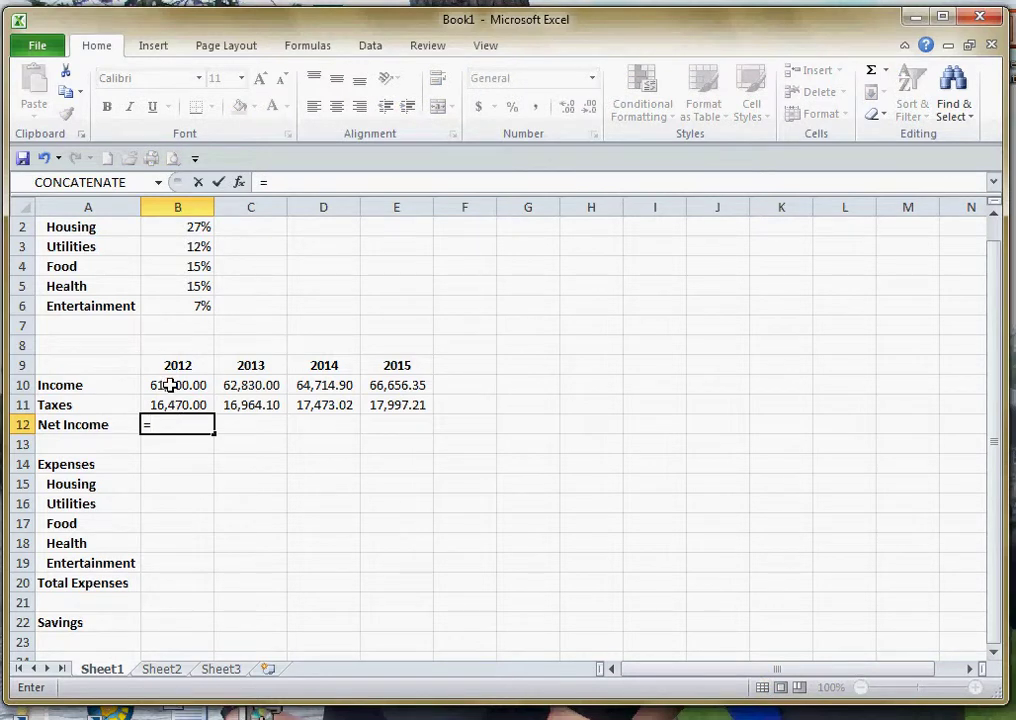
click(171, 385)
text(-)
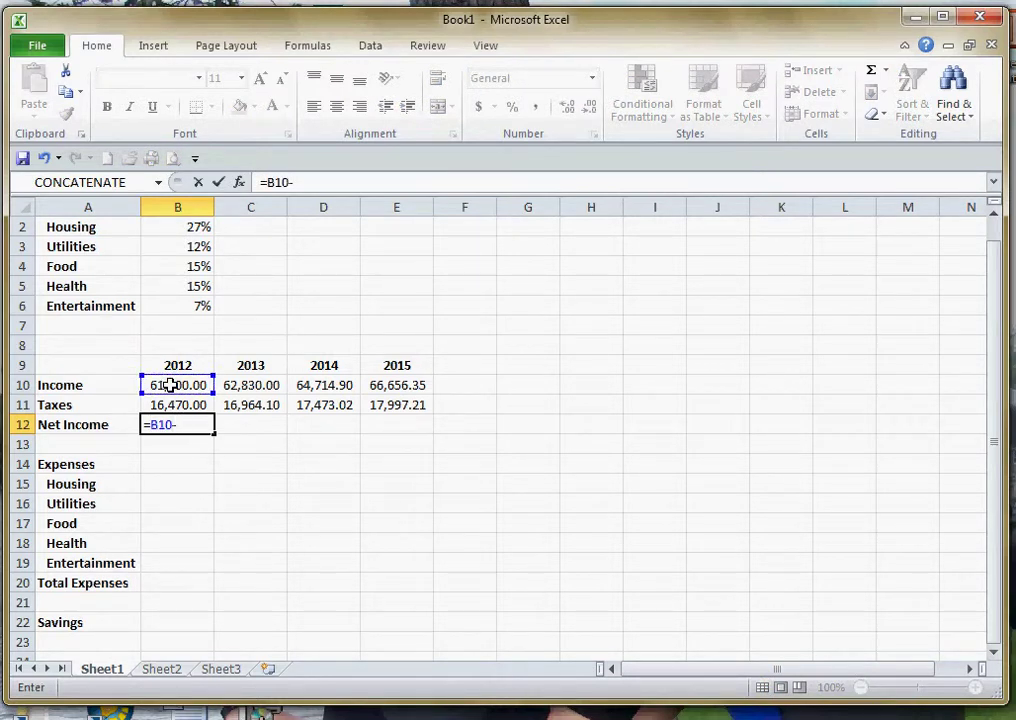
click(181, 404)
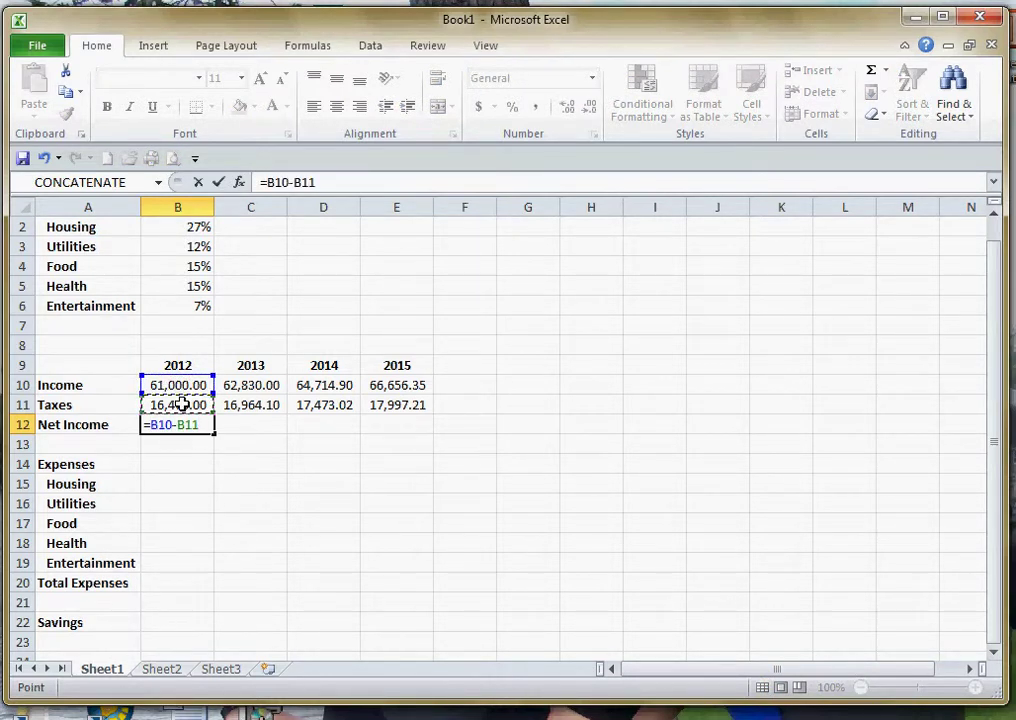
key(Return)
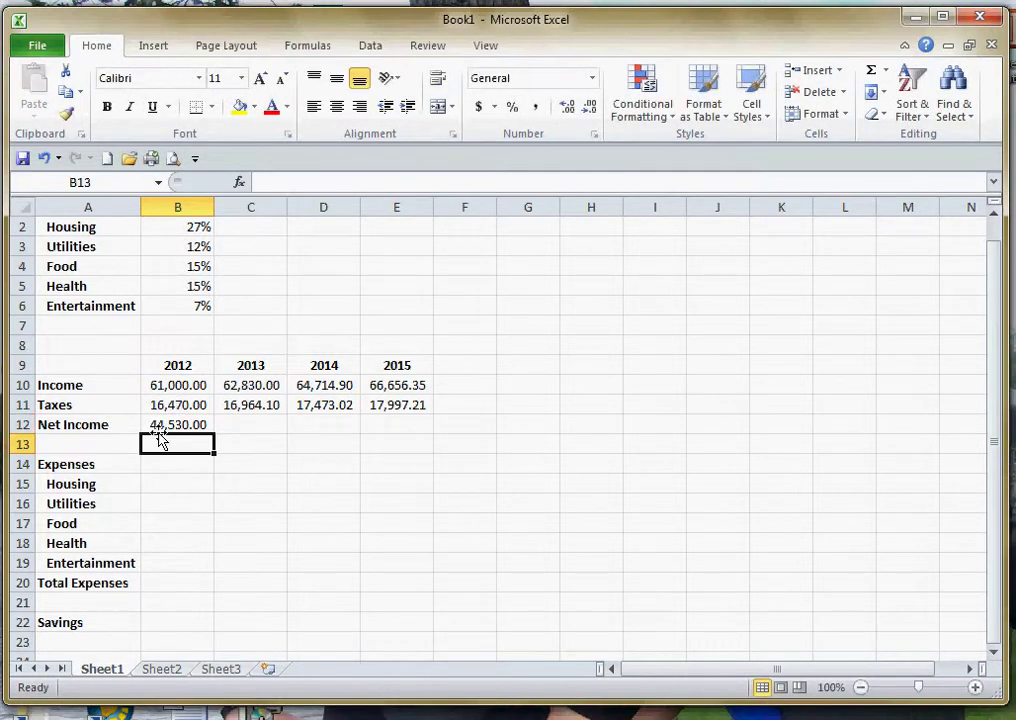
click(166, 423)
drag(210, 428, 418, 431)
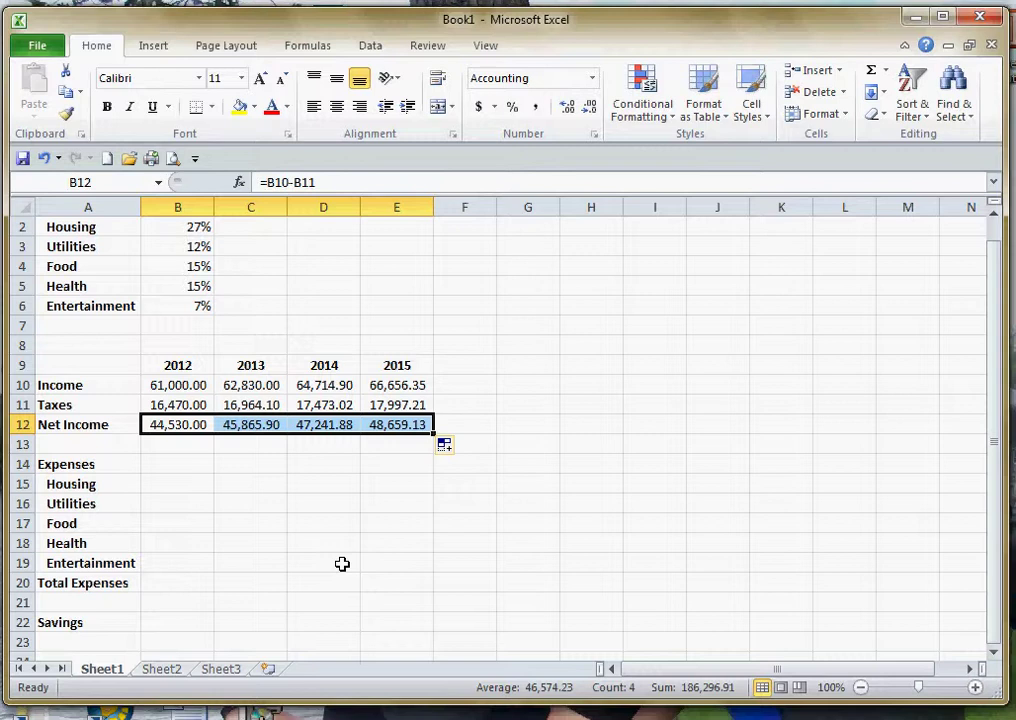
click(172, 484)
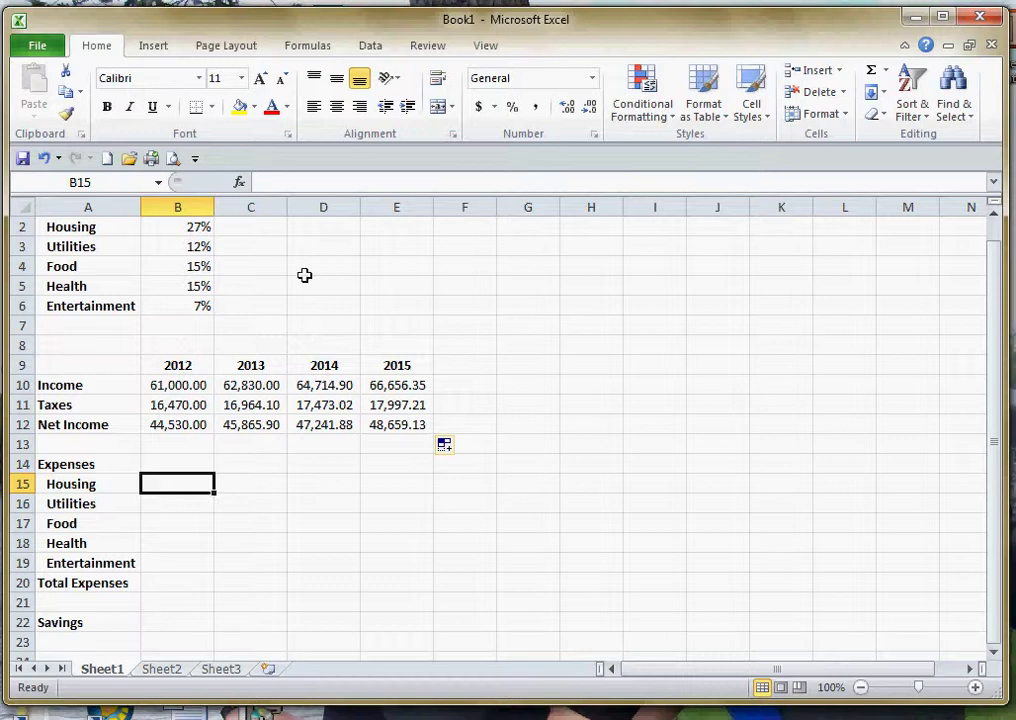
drag(50, 227, 192, 306)
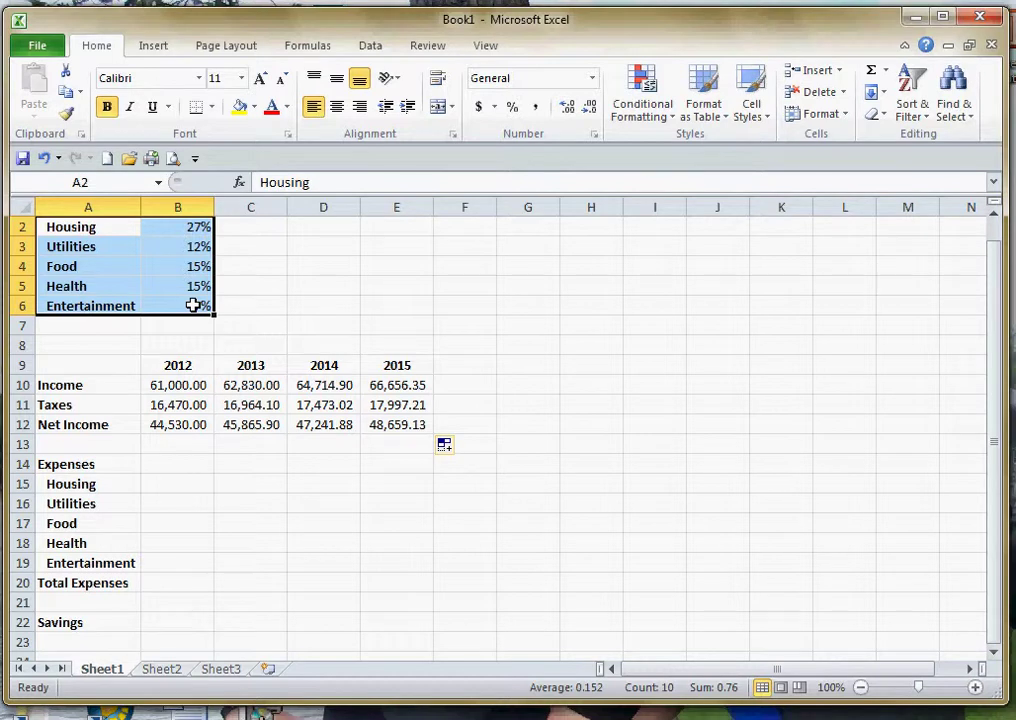
drag(57, 368, 404, 623)
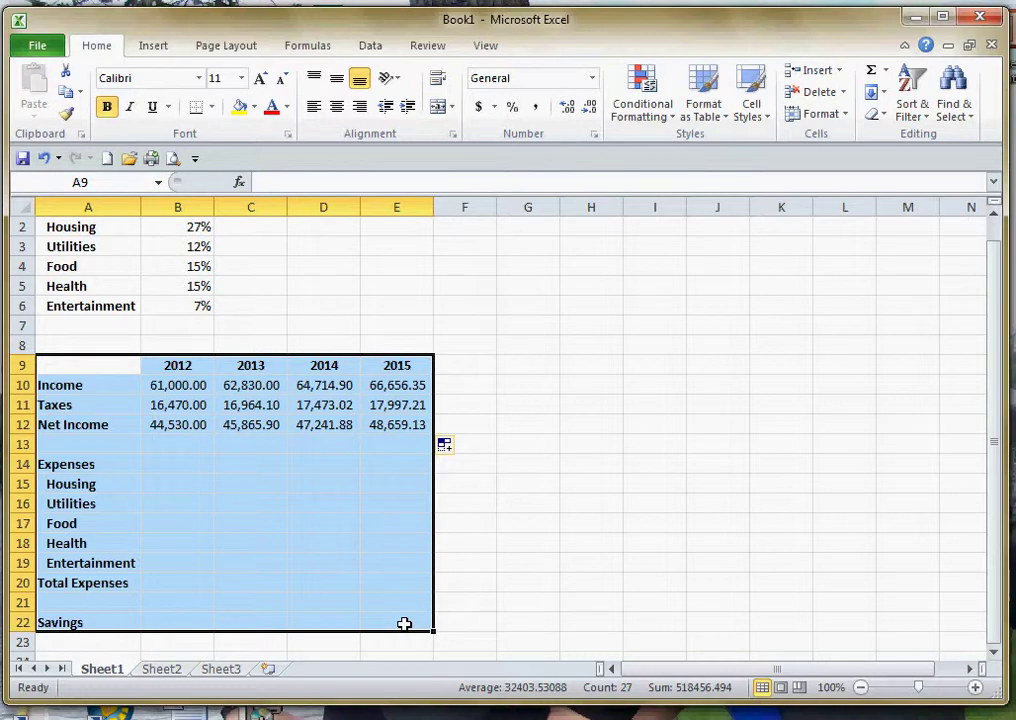
click(174, 483)
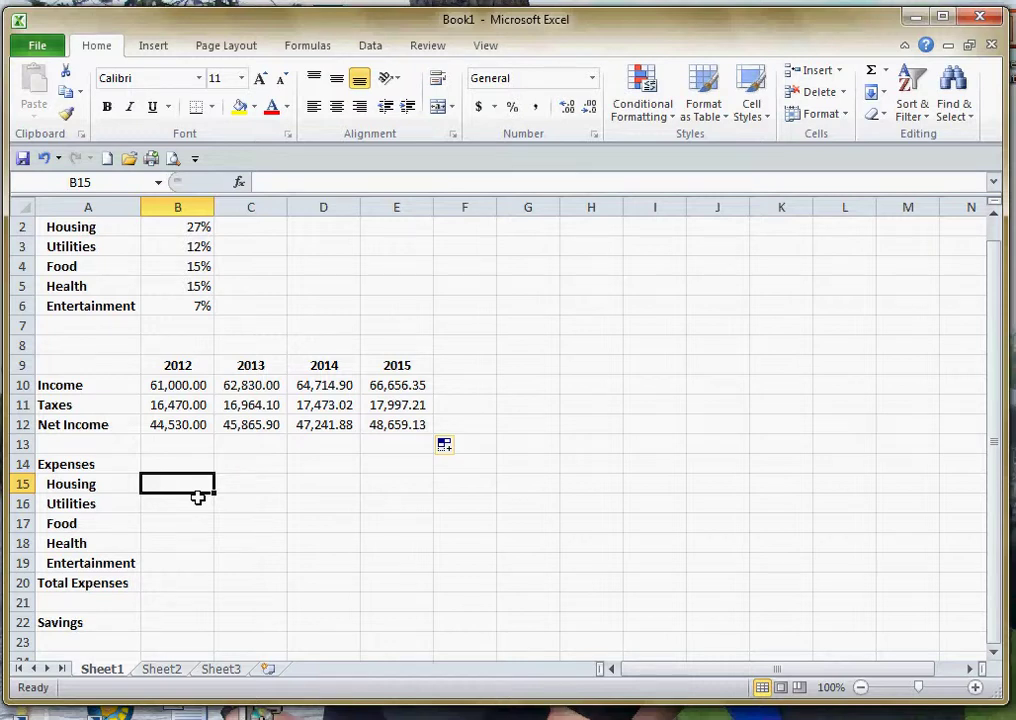
- Enter =B12*B2 in B15 for 12,023.10 and fill it across to E15
text(=)
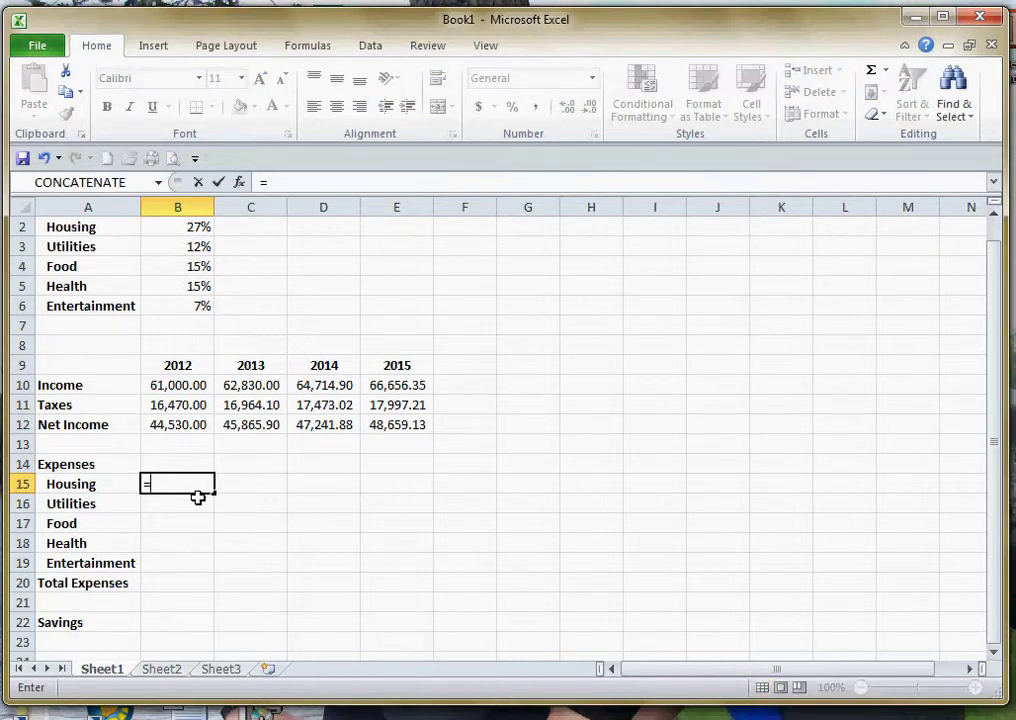
text(b)
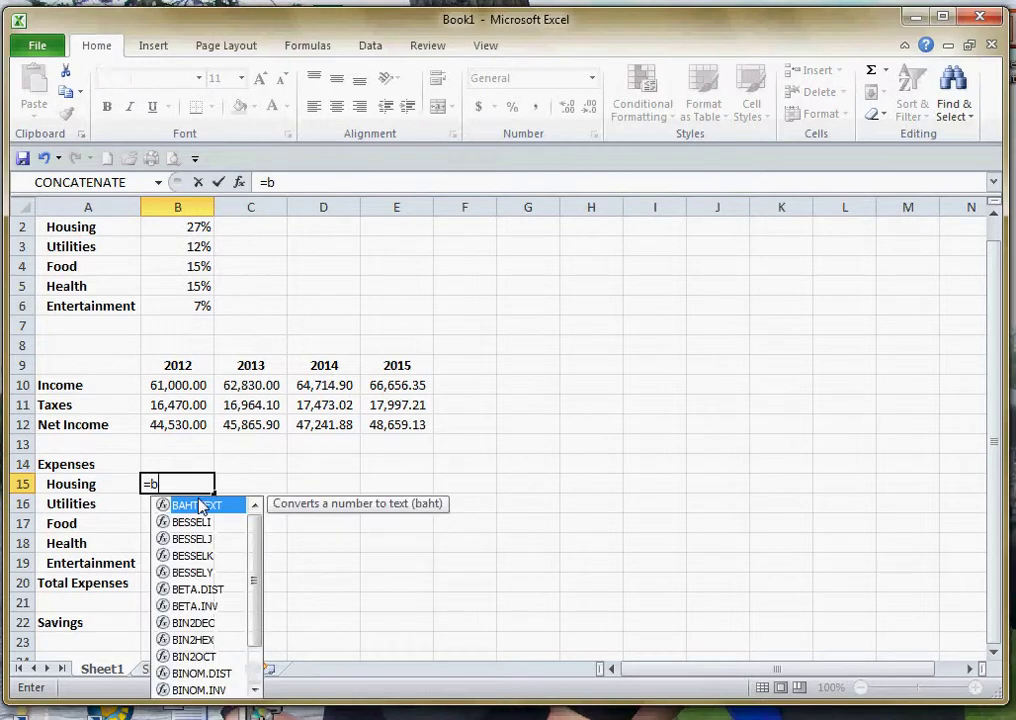
text(12)
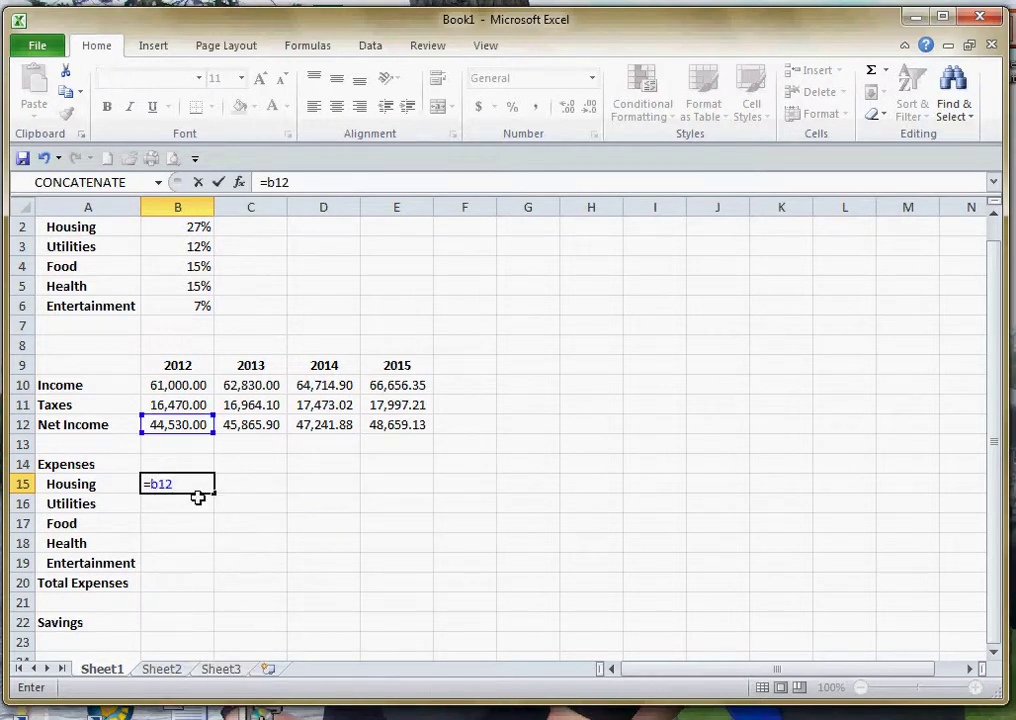
text(*b2)
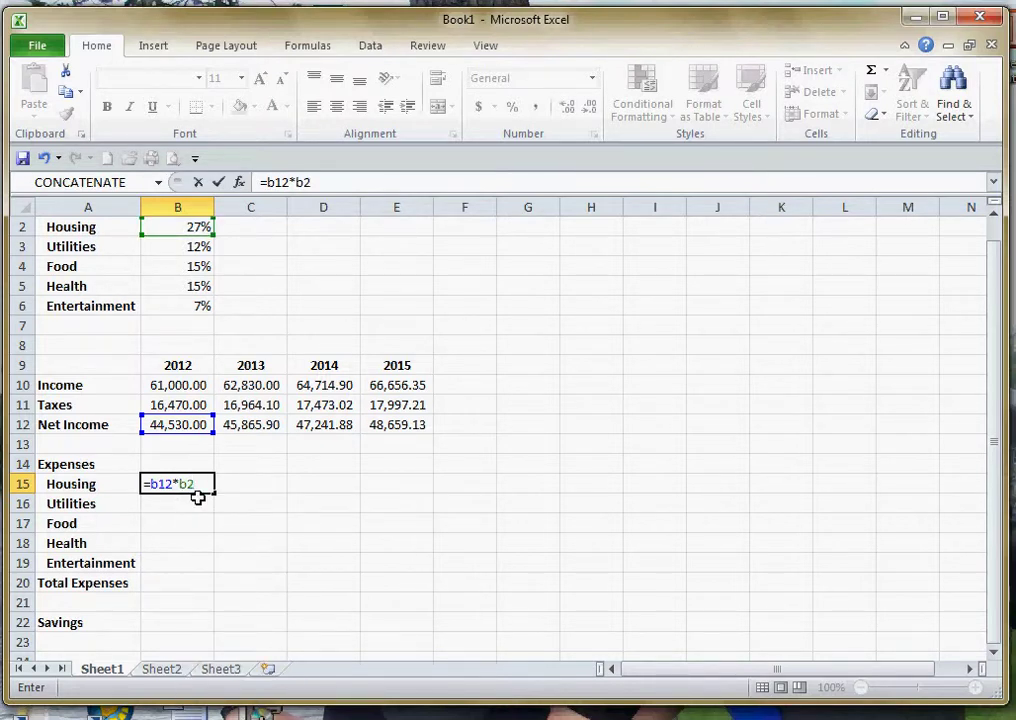
key(Return)
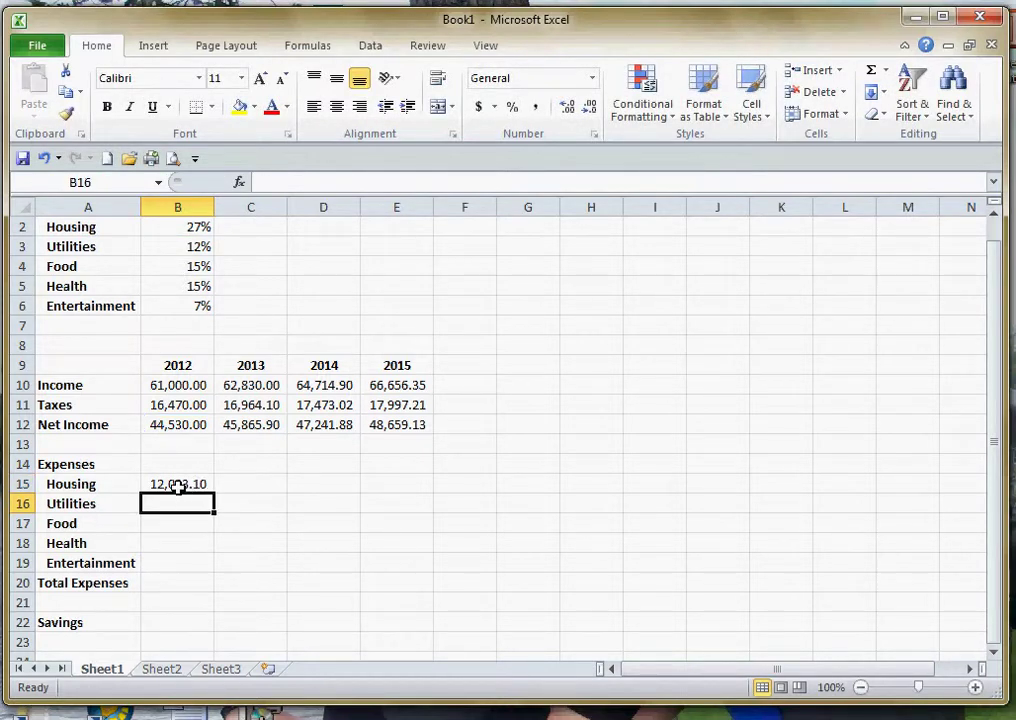
click(177, 486)
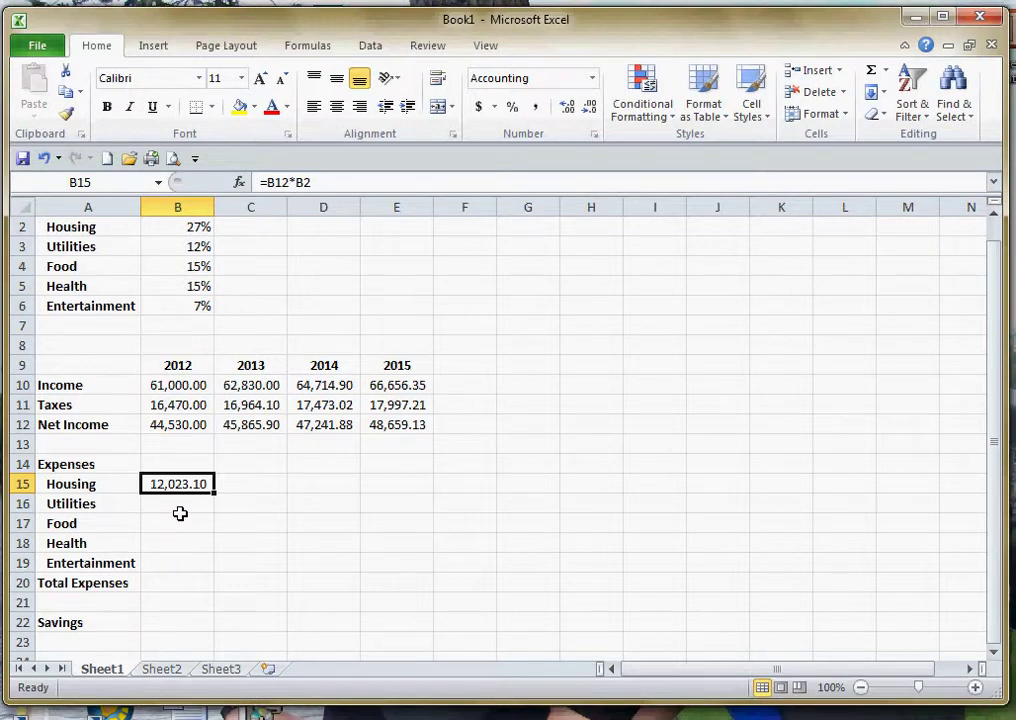
drag(214, 491, 405, 490)
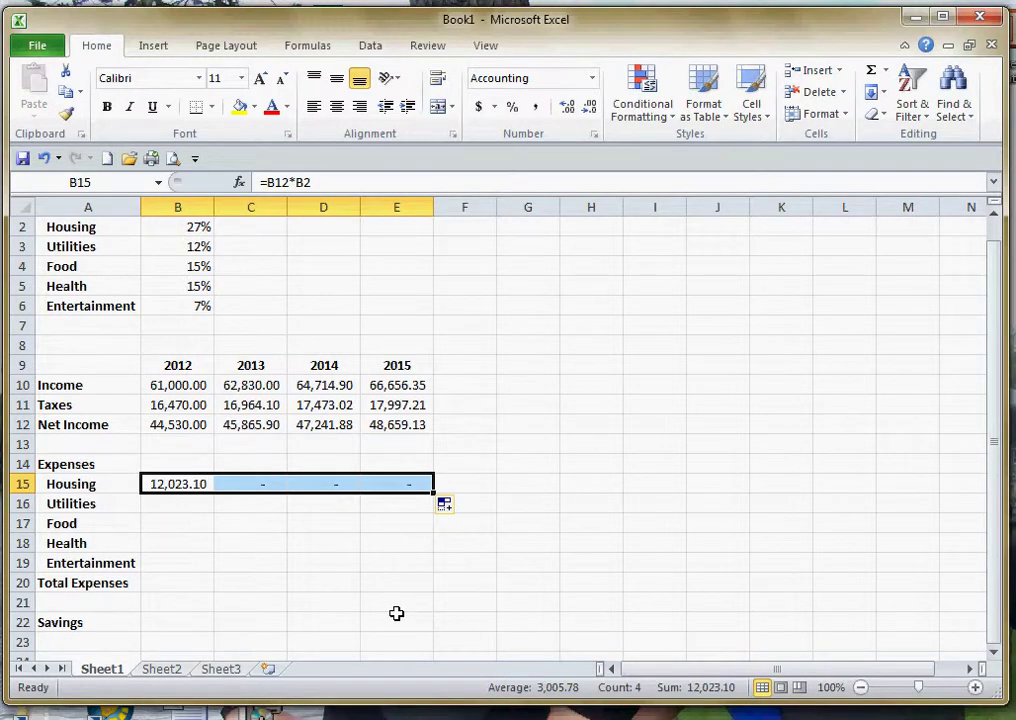
- Inspect the 2013 Housing formula, which shifted to =C12*C2 and yields zero
click(246, 487)
double_click(248, 487)
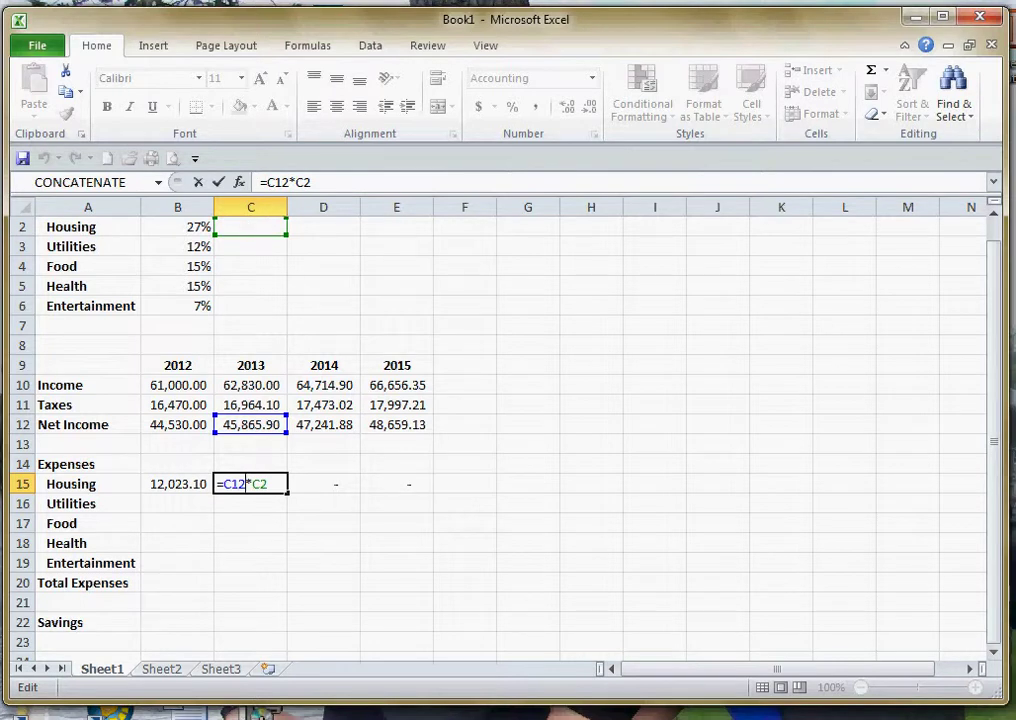
key(ctrl+Return)
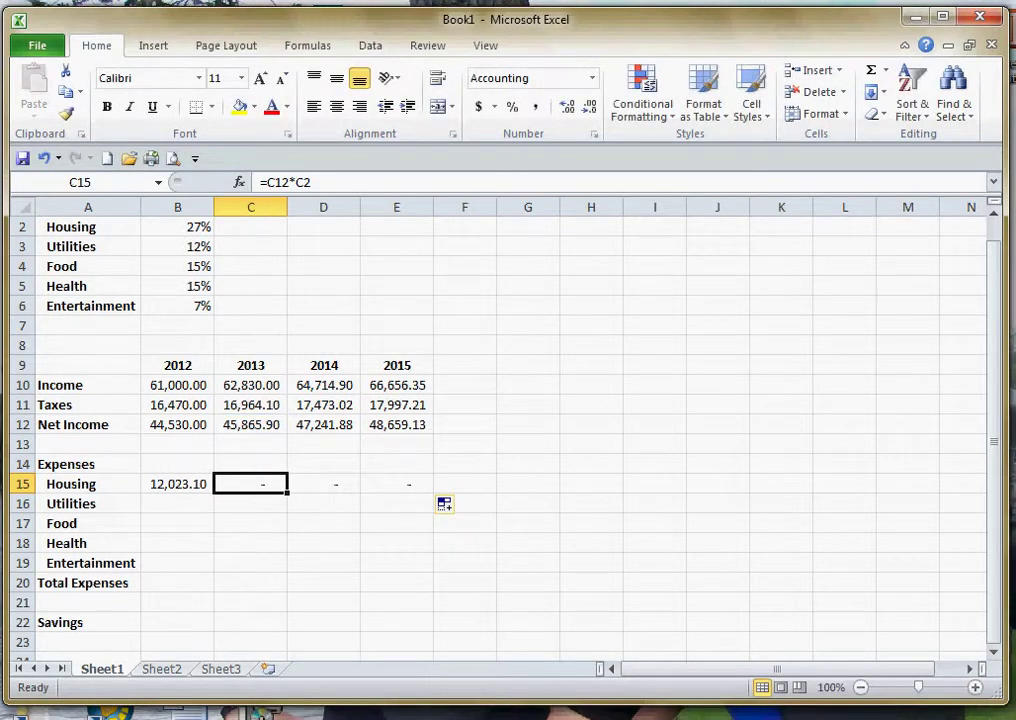
- Change the 2012 Housing formula to =B12*$B$2 with an absolute rate reference
click(177, 485)
double_click(177, 485)
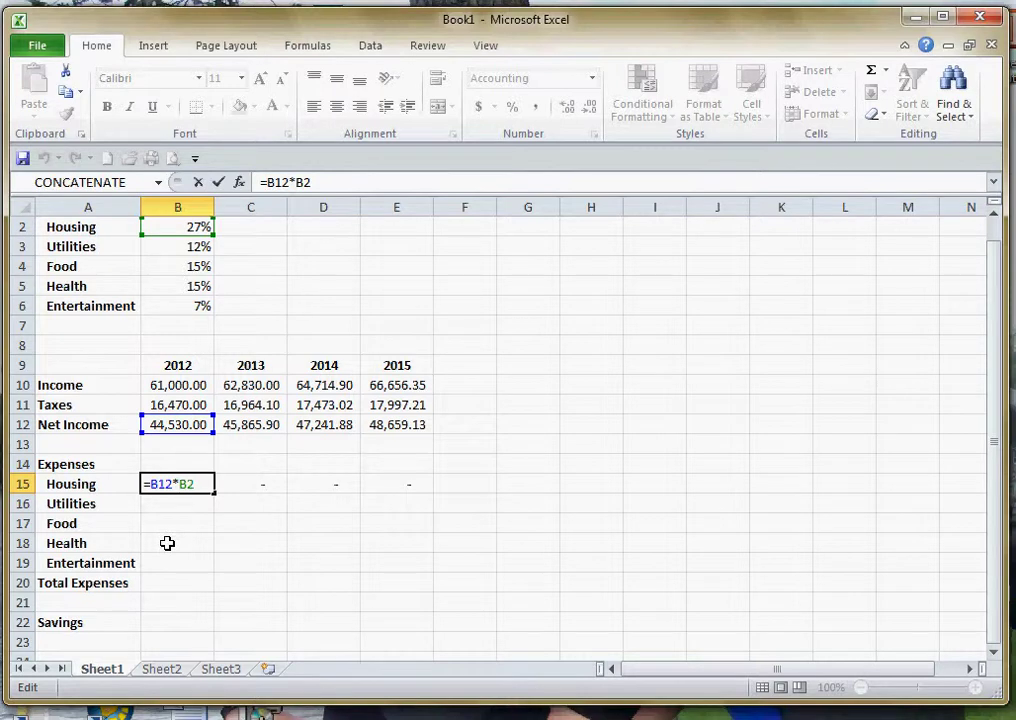
key(F4)
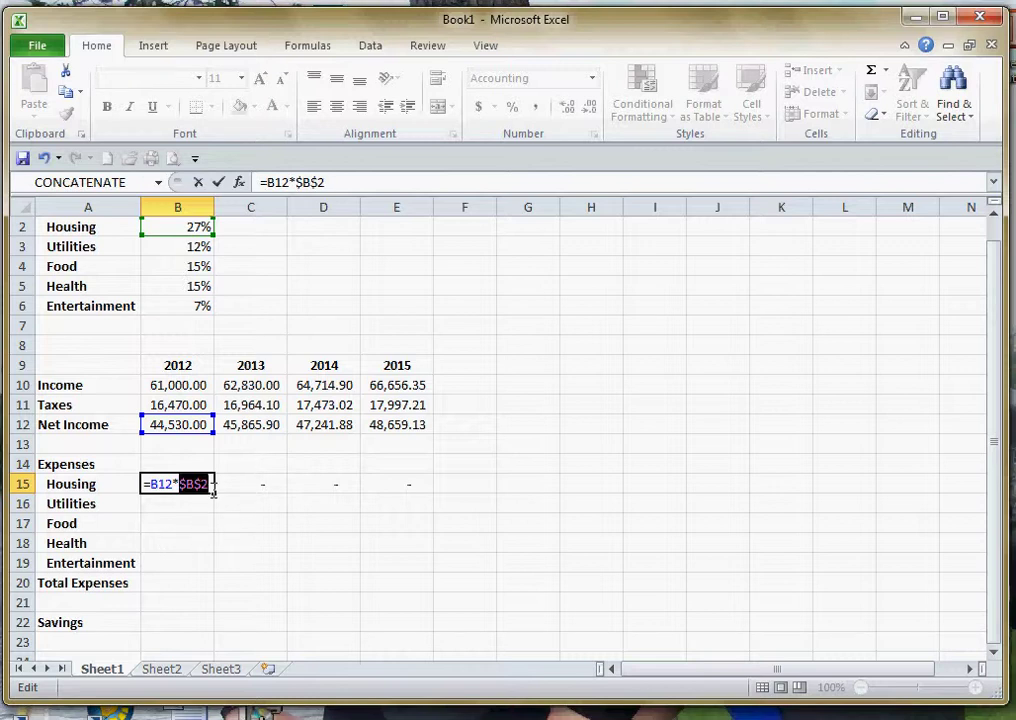
key(Right)
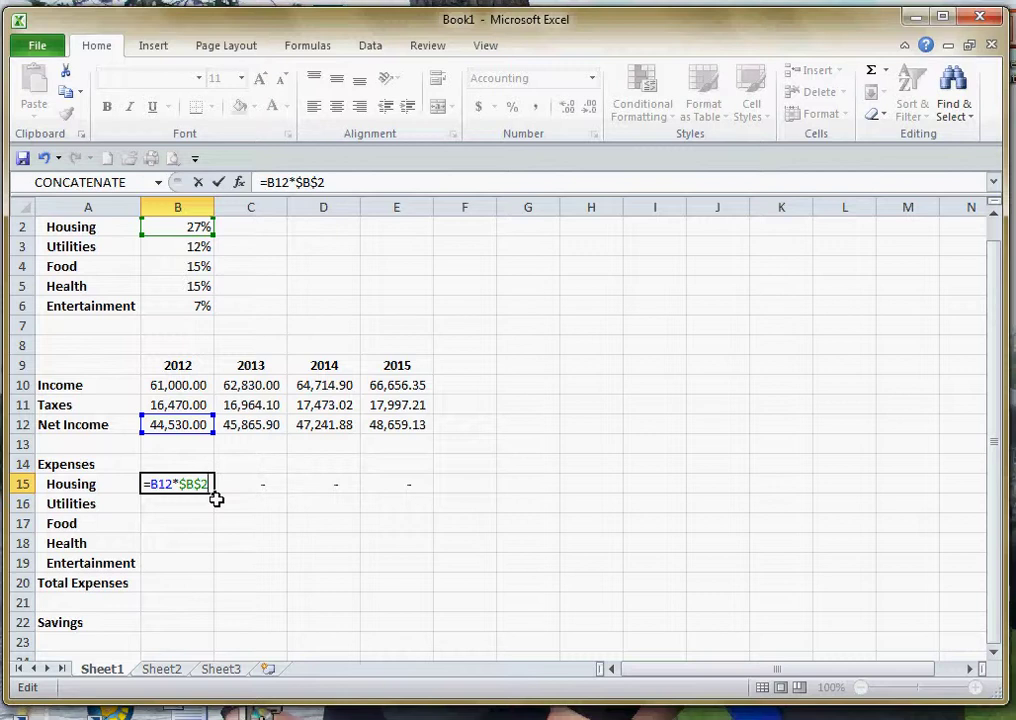
key(Return)
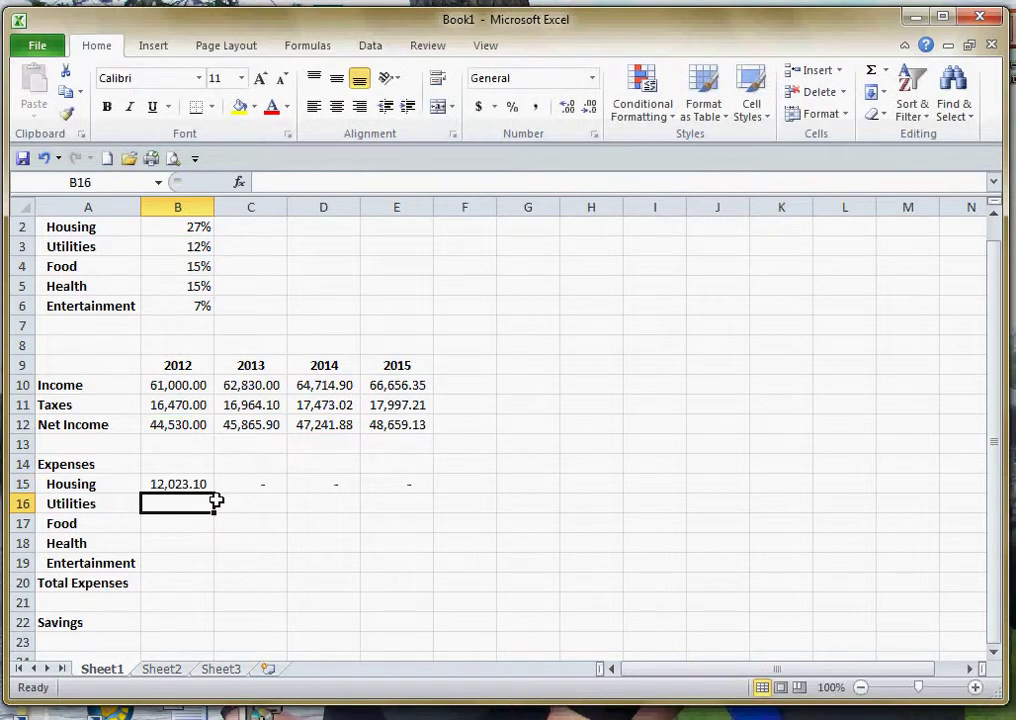
- Fill the corrected Housing formula to E15 and confirm C15 still uses $B$2
click(200, 486)
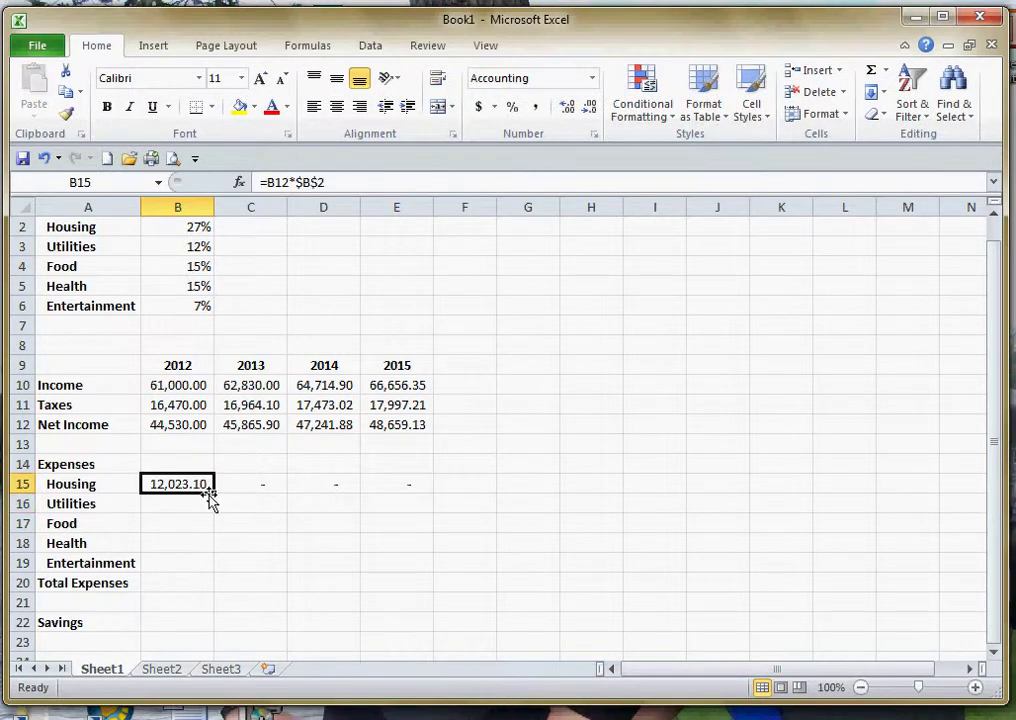
drag(214, 493, 426, 495)
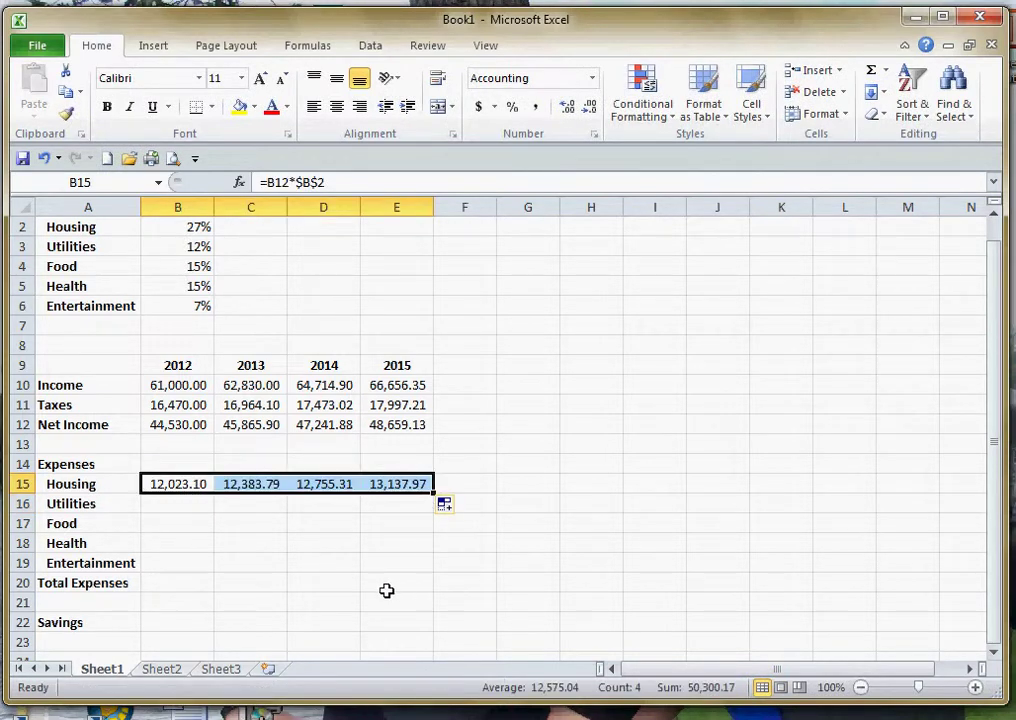
click(257, 487)
double_click(257, 487)
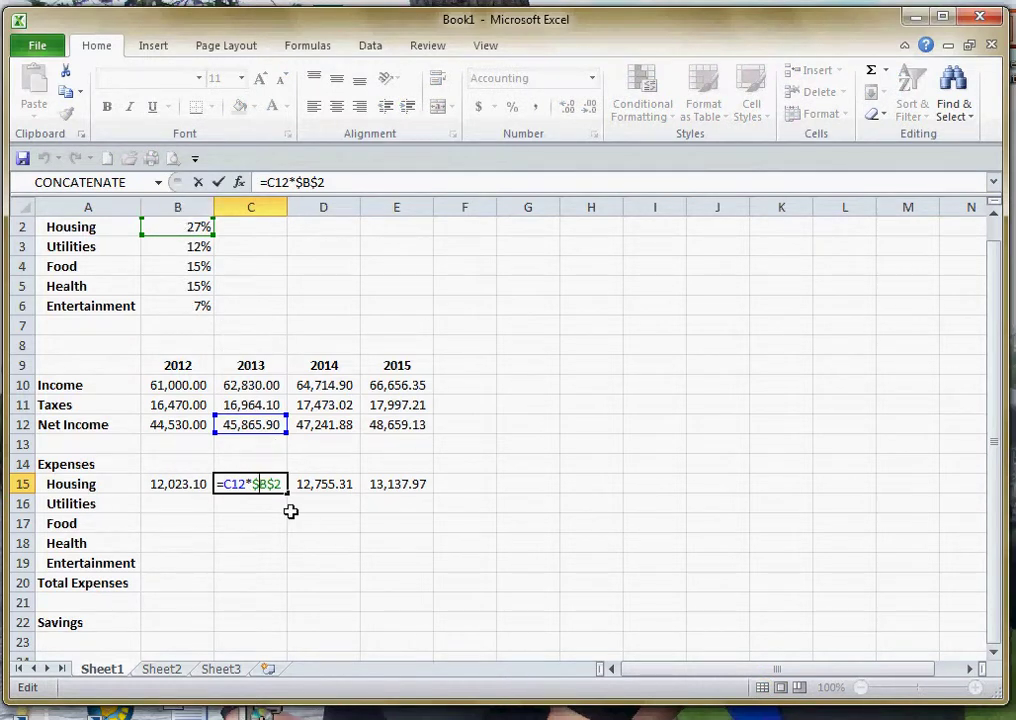
key(Escape)
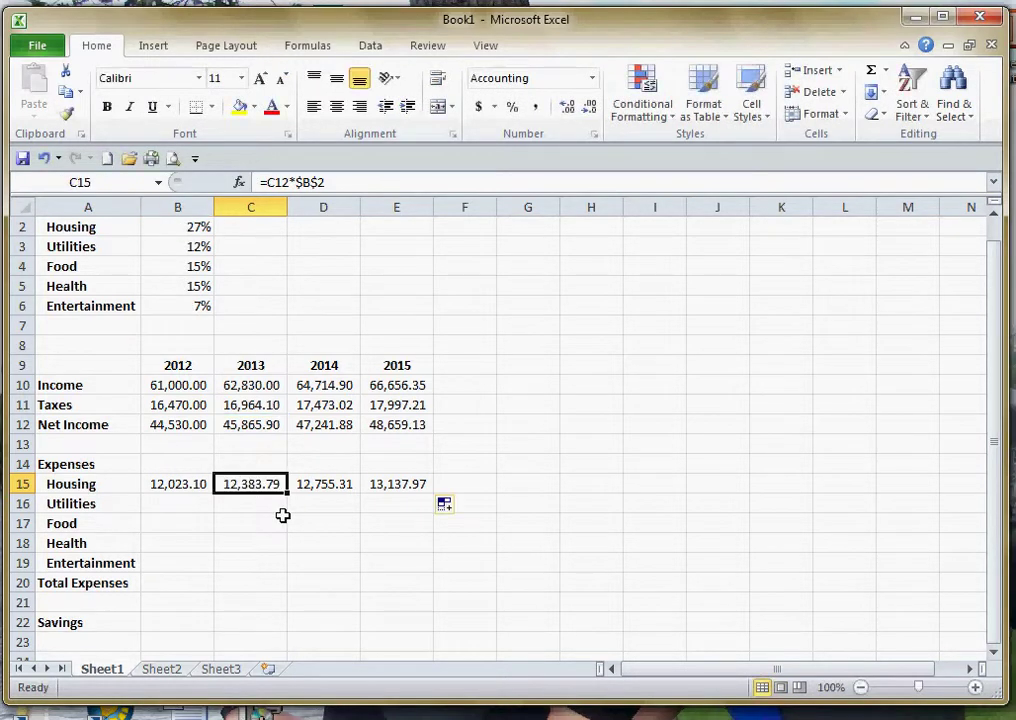
- Enter =B12*$B$3 in B16 and fill it to E16, giving 5,343.60 through 5,839.10
click(183, 503)
text(=)
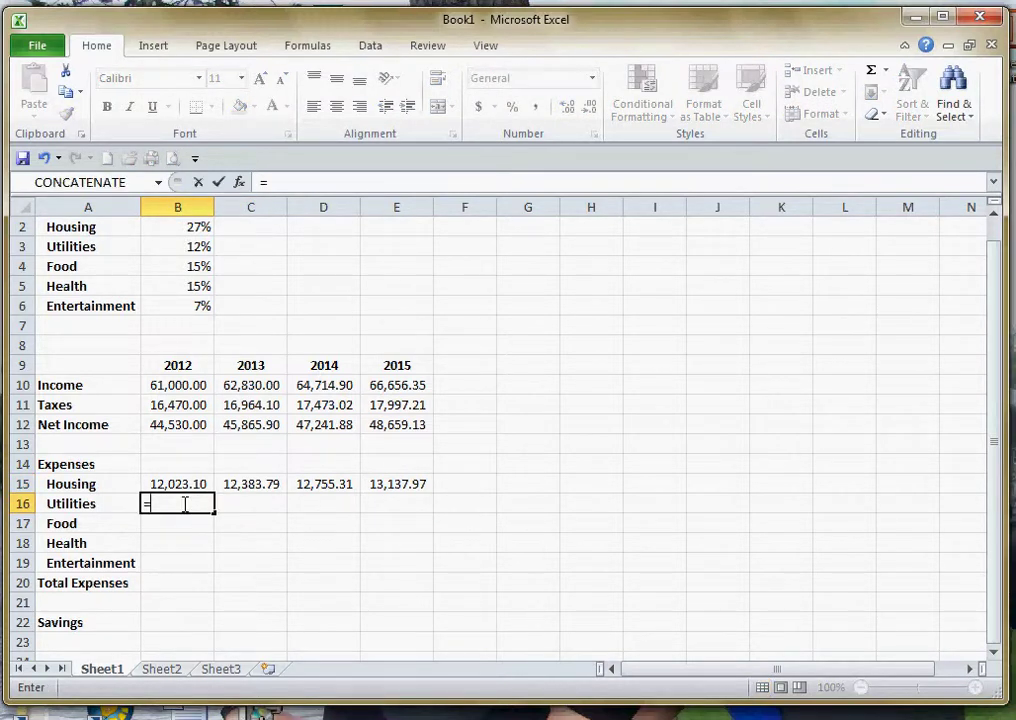
text(b12)
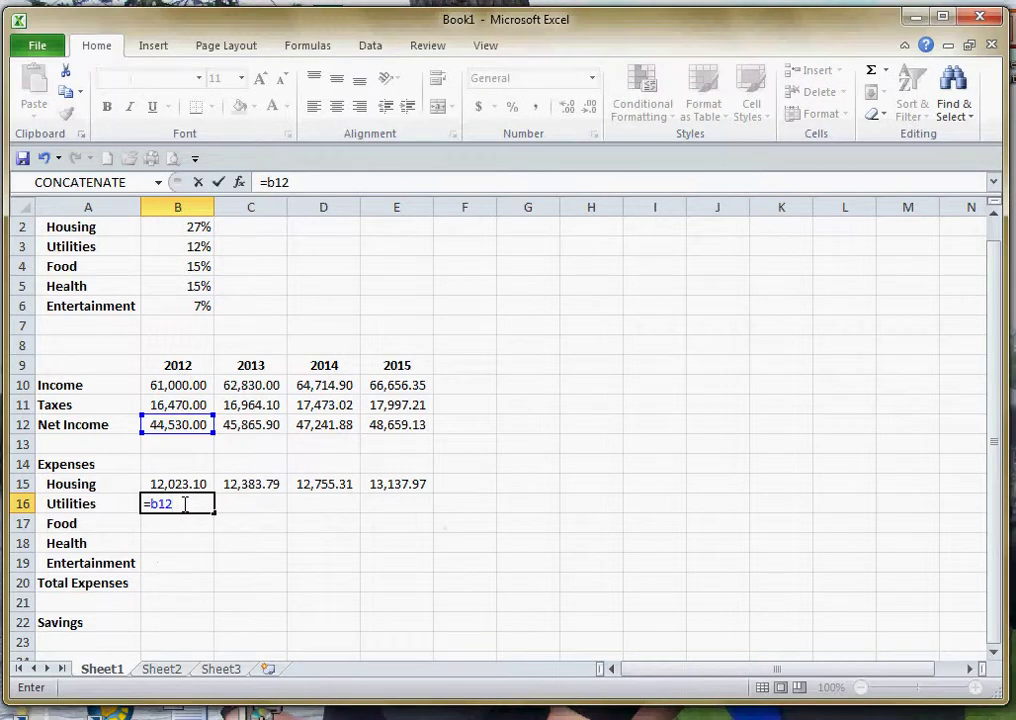
text(*b3)
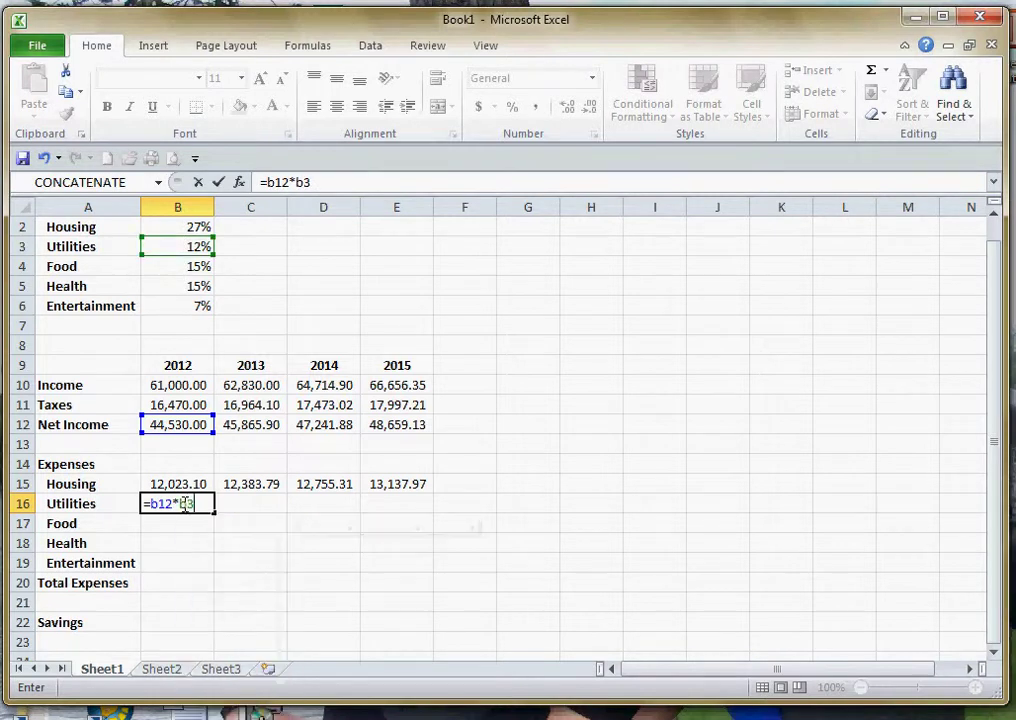
key(F4)
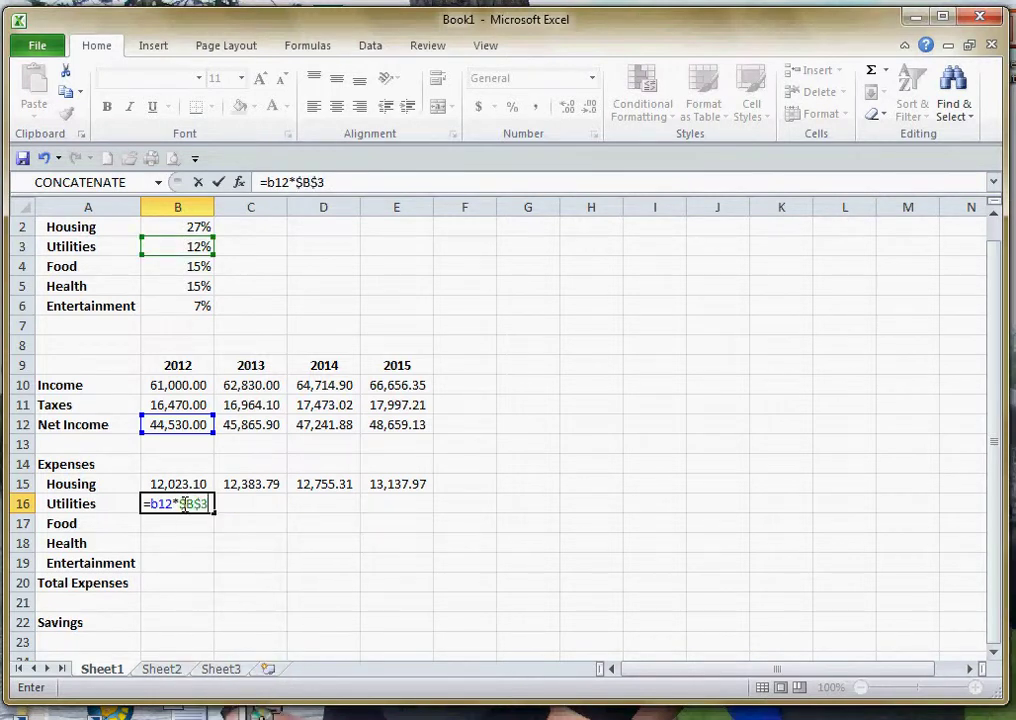
key(Return)
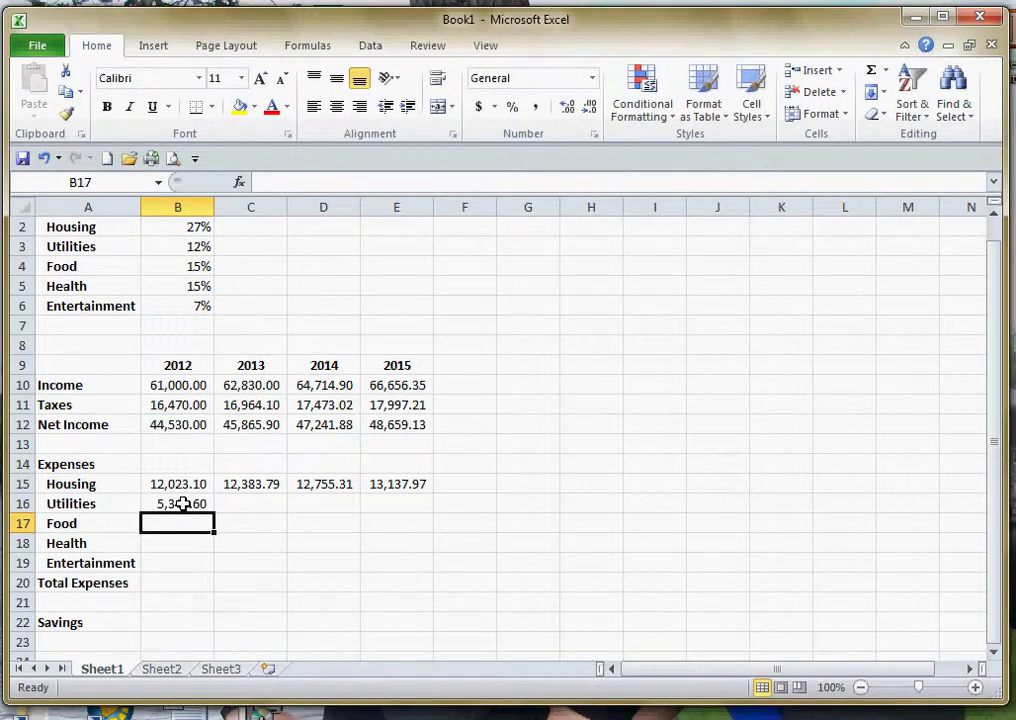
click(177, 502)
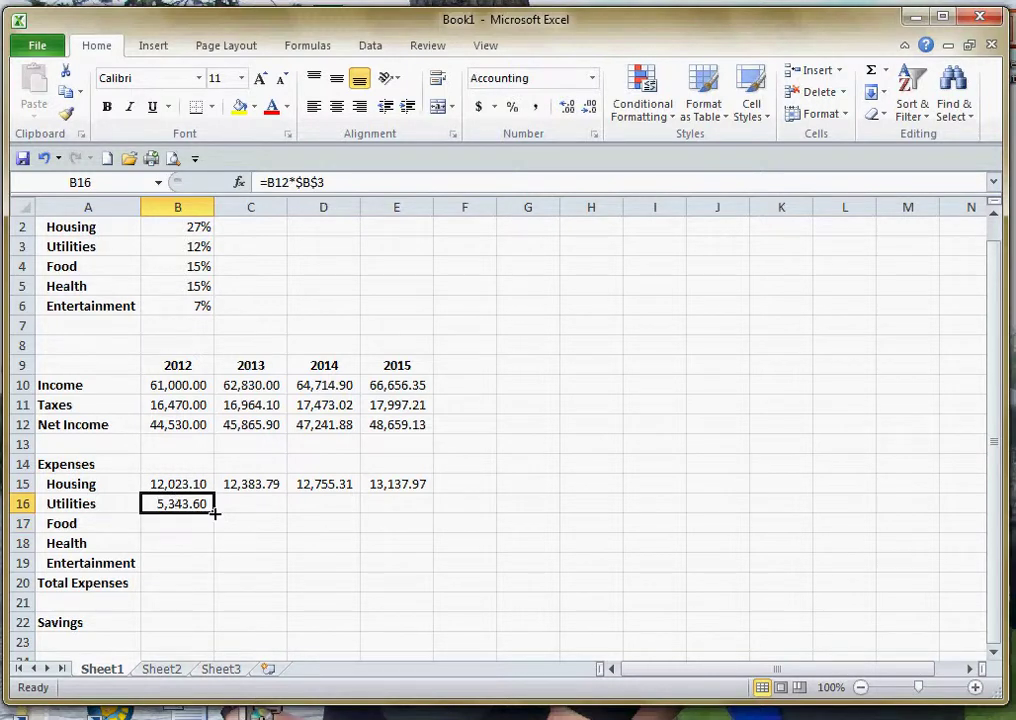
drag(214, 513, 401, 517)
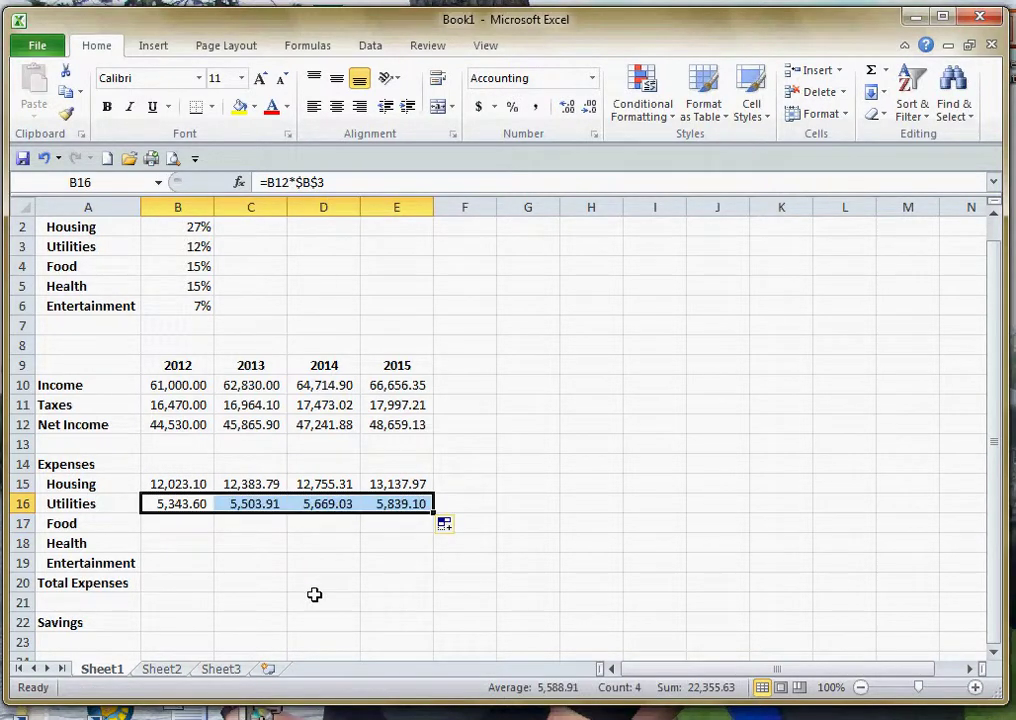